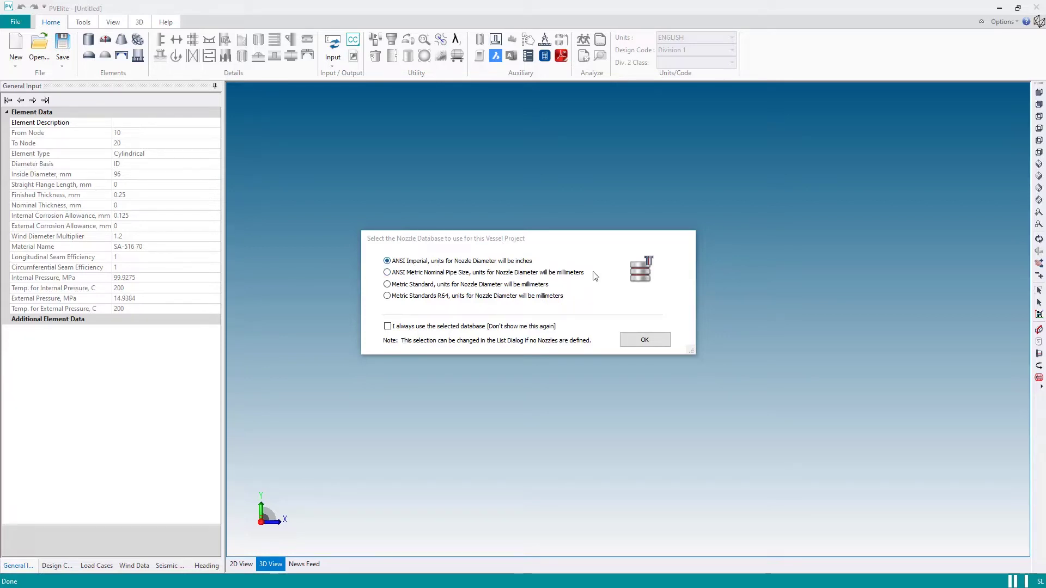
# Accept the ANSI Imperial nozzle database for the new vessel model.
pyautogui.click(639, 339)
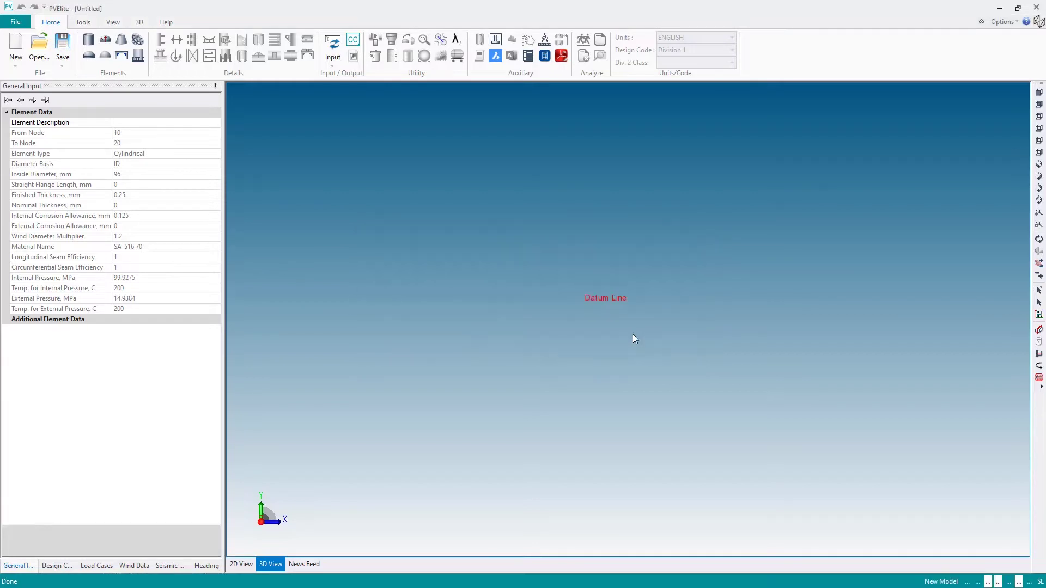
# Add an elliptical head as the bottom element of the vessel.
pyautogui.click(90, 56)
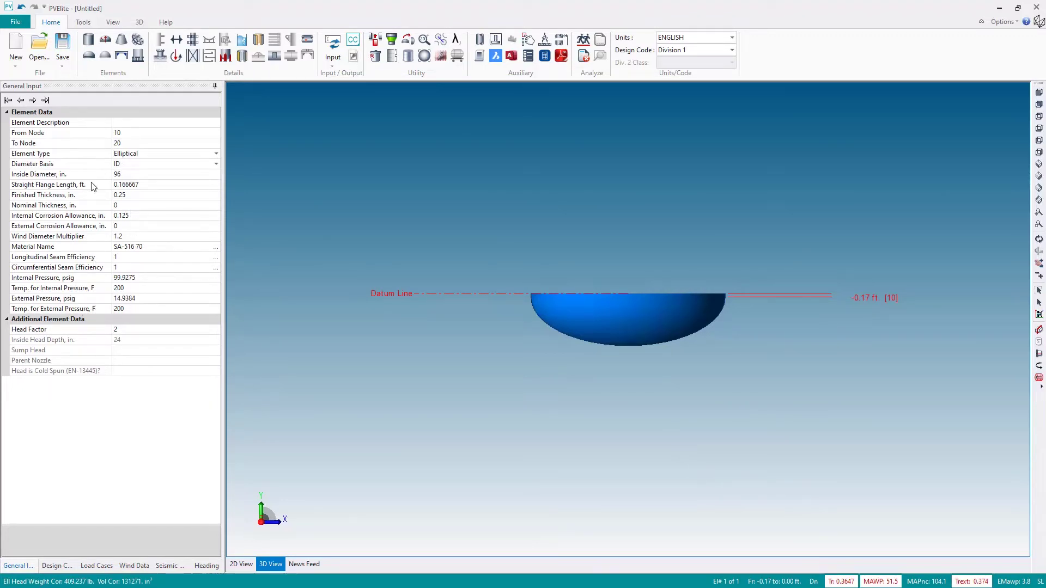
# Switch the model units to Newtons and accept the unit conversion constants.
pyautogui.click(732, 37)
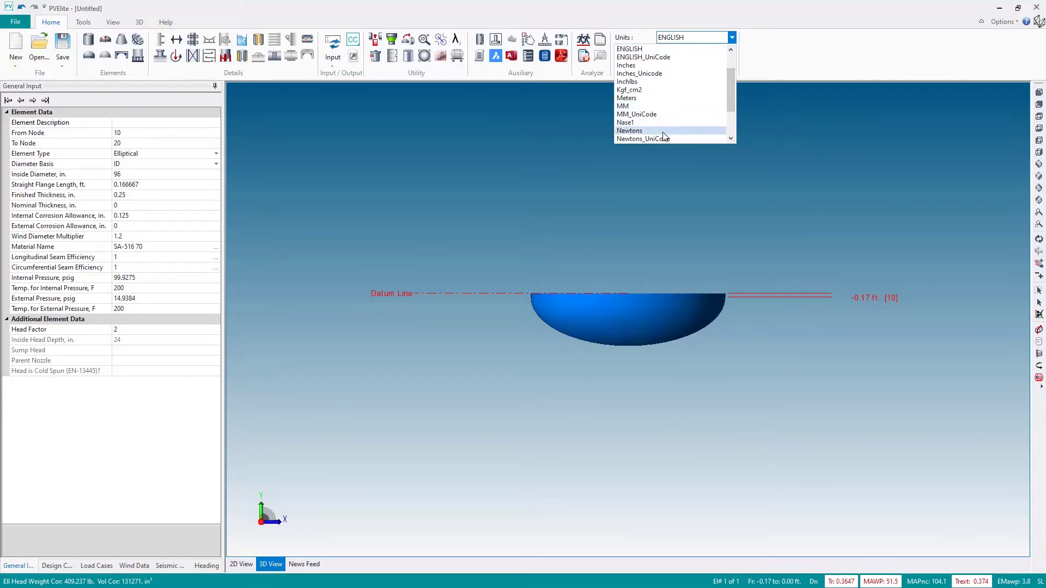
pyautogui.click(634, 132)
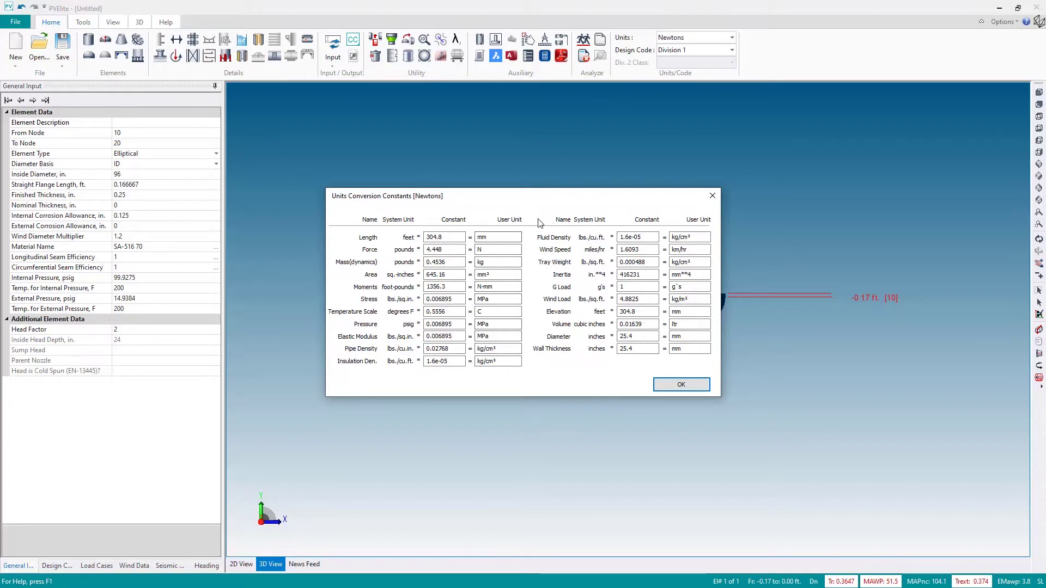
pyautogui.click(680, 385)
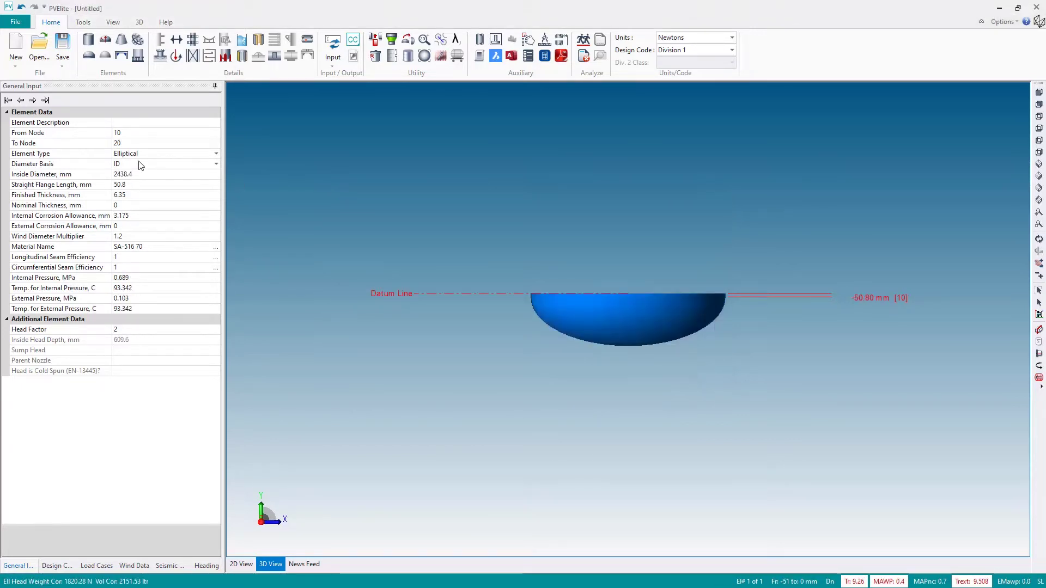
# Change the bottom elliptical head's inside diameter to 2500 mm.
pyautogui.click(81, 176)
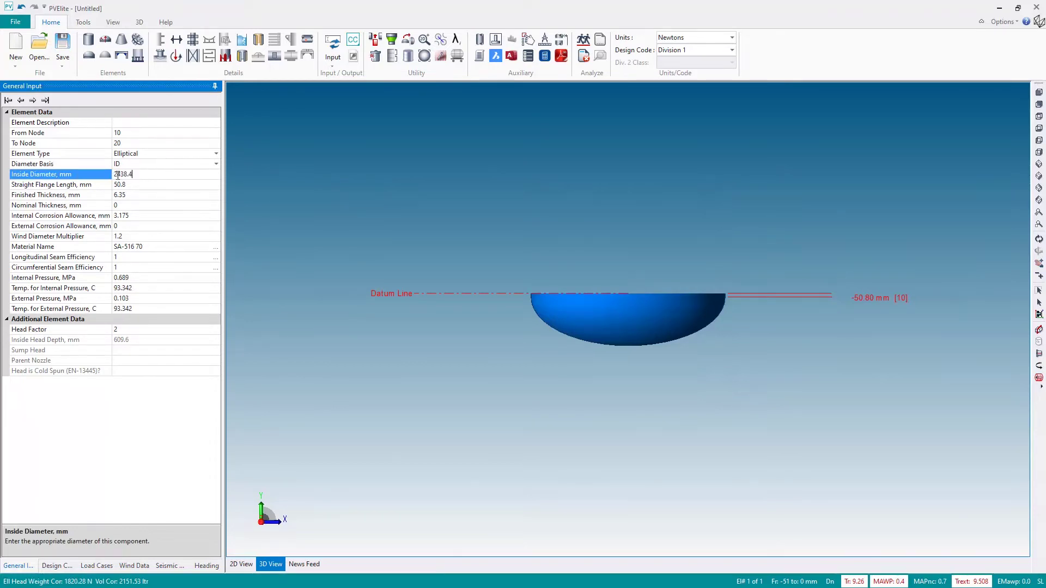
pyautogui.doubleClick(157, 178)
pyautogui.write('2500')
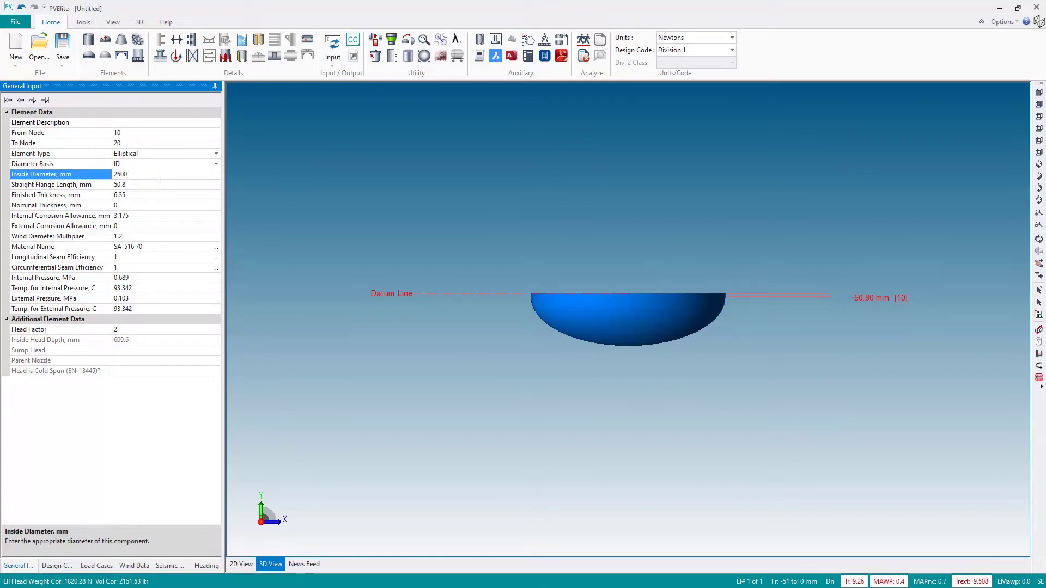
pyautogui.press('Return')
pyautogui.click(626, 230)
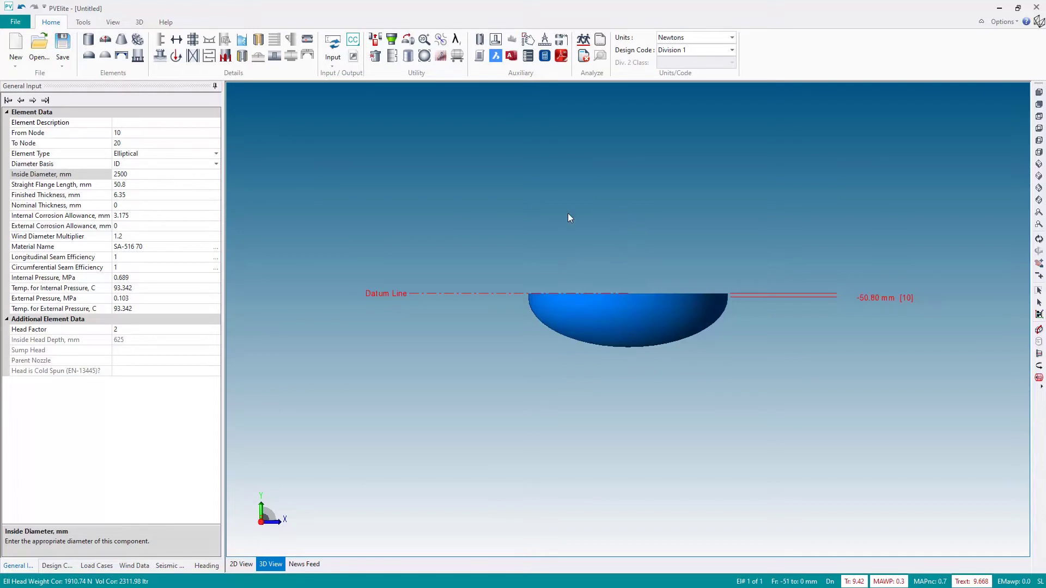
pyautogui.click(409, 41)
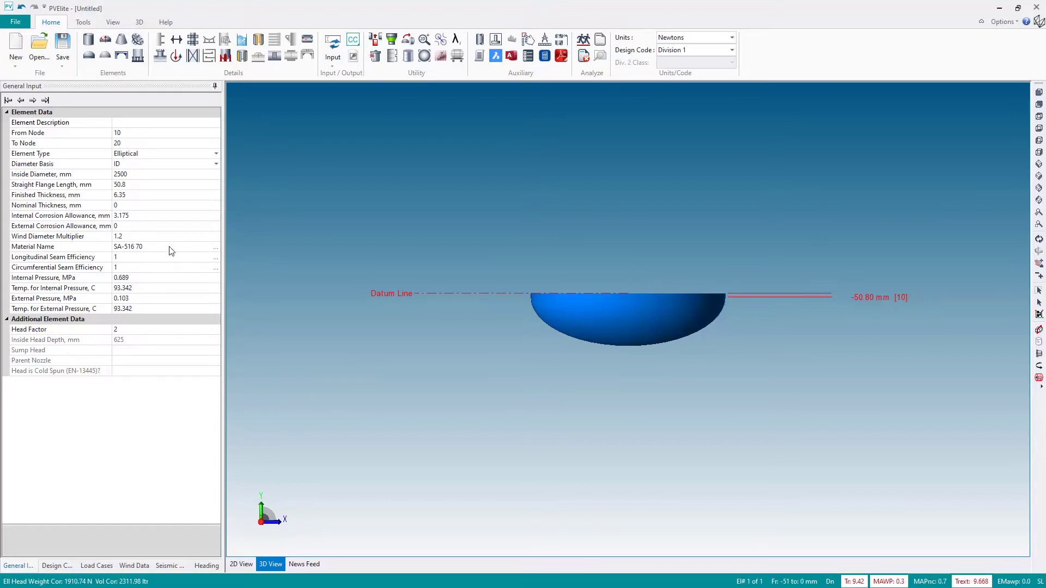
pyautogui.click(89, 197)
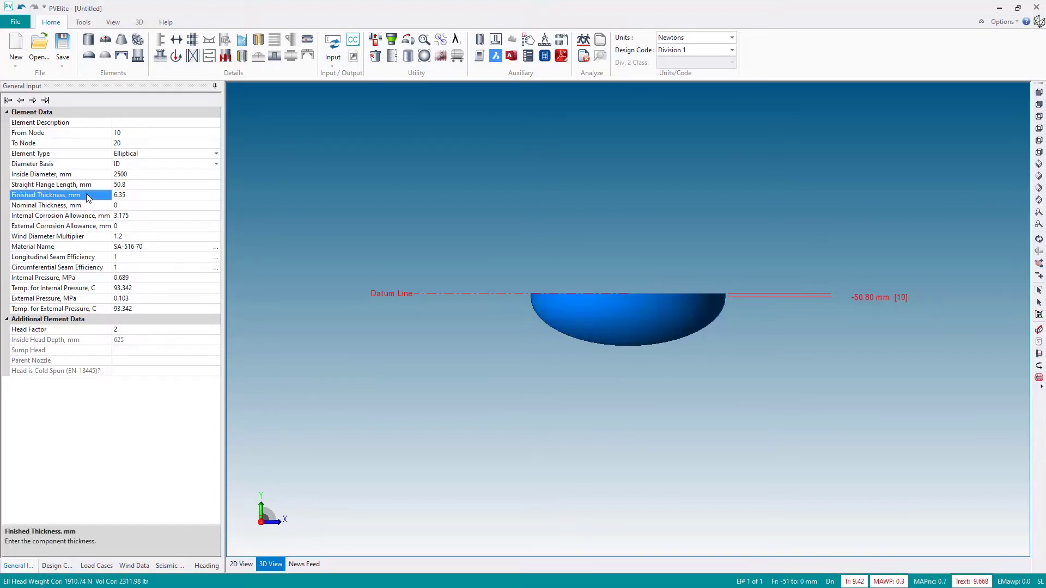
# Give the head a 10 mm finished thickness and add a cylindrical shell above it.
pyautogui.click(137, 194)
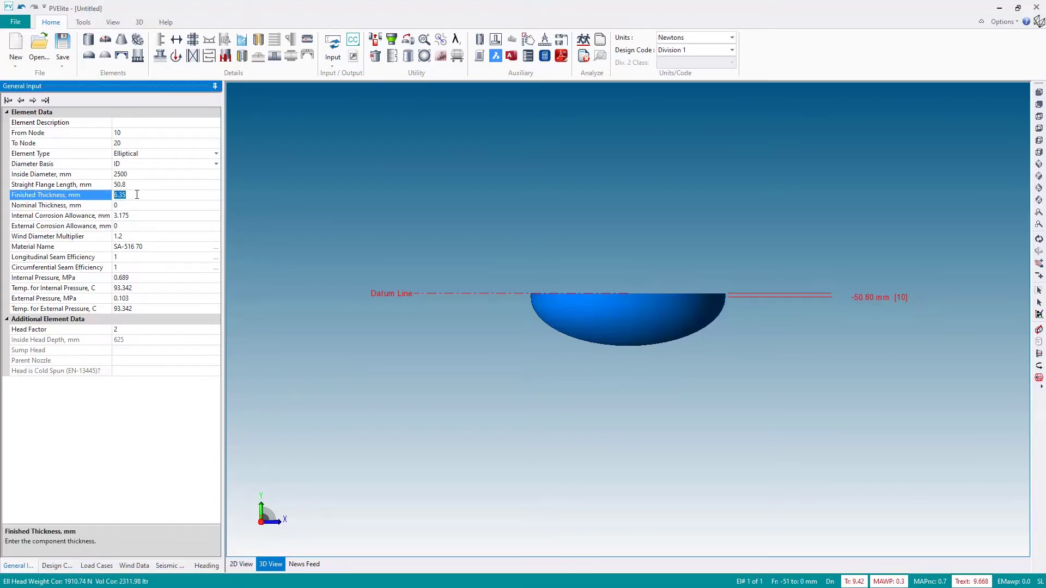
pyautogui.click(104, 280)
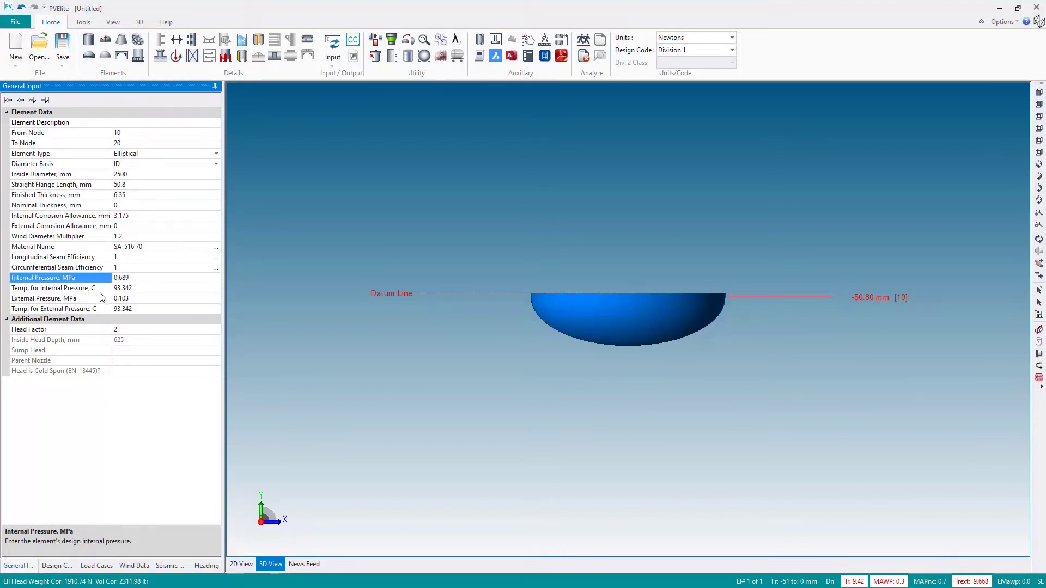
pyautogui.click(133, 195)
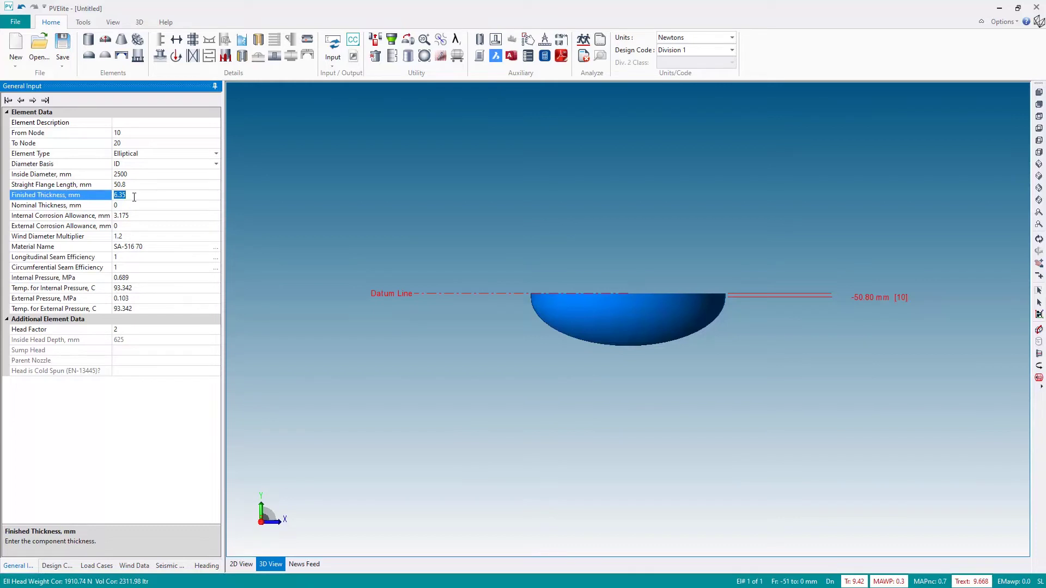
pyautogui.write('10')
pyautogui.press('Return')
pyautogui.click(615, 425)
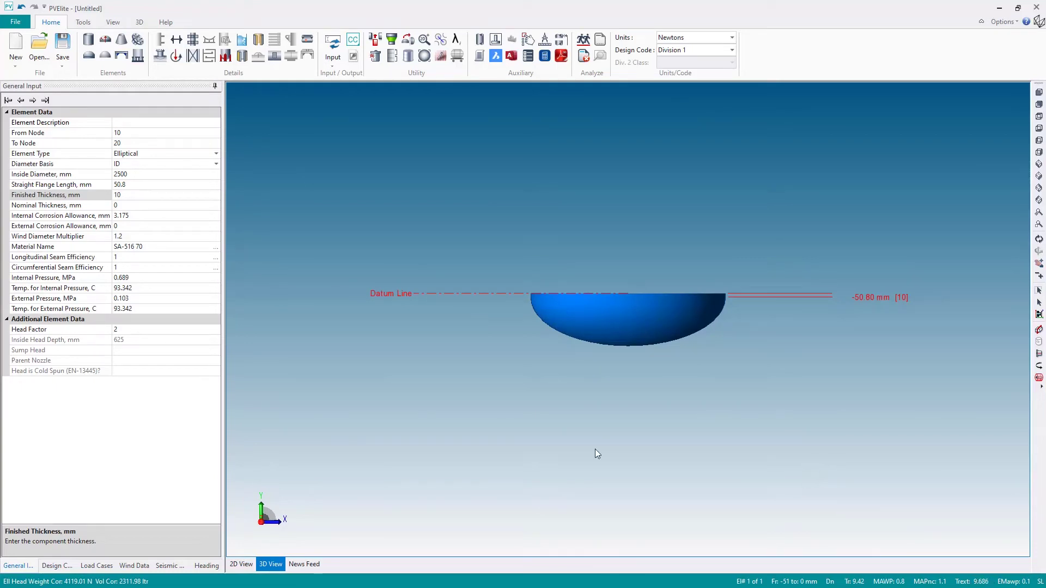
pyautogui.click(89, 44)
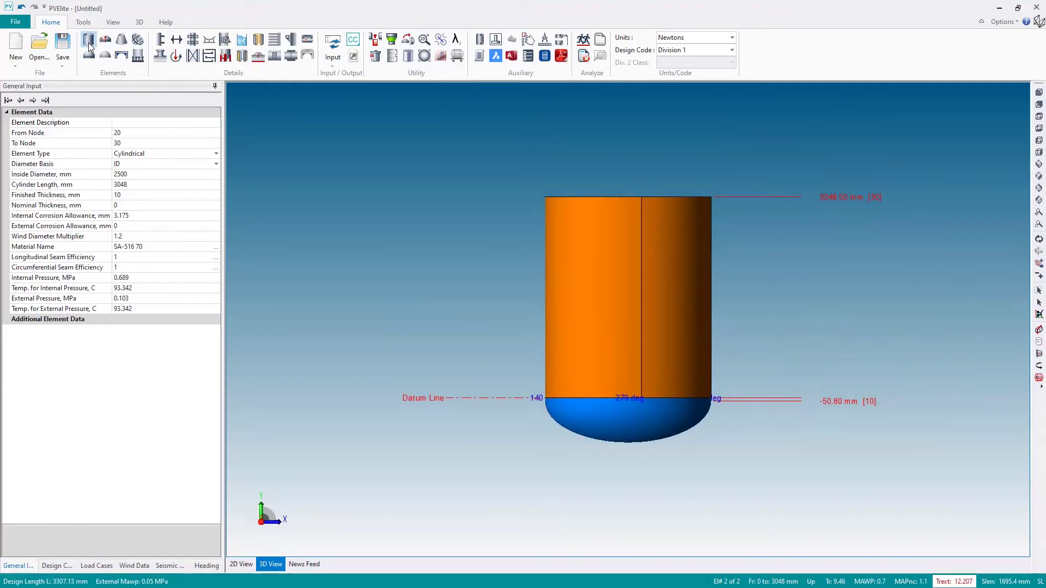
# Set the shell to 3000 mm long and 13 mm thick, then add a top elliptical head.
pyautogui.click(134, 186)
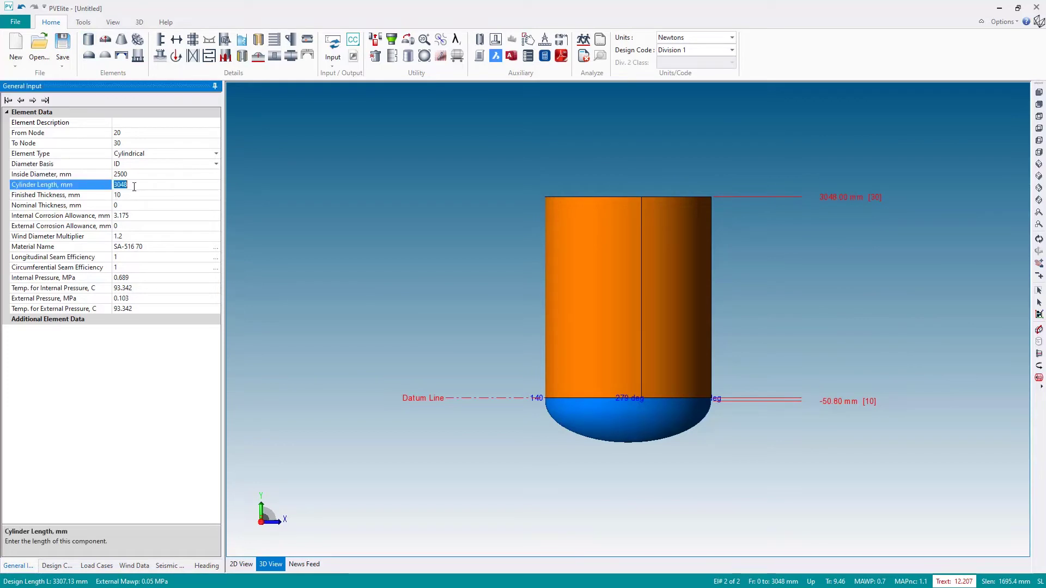
pyautogui.write('3000')
pyautogui.press('Return')
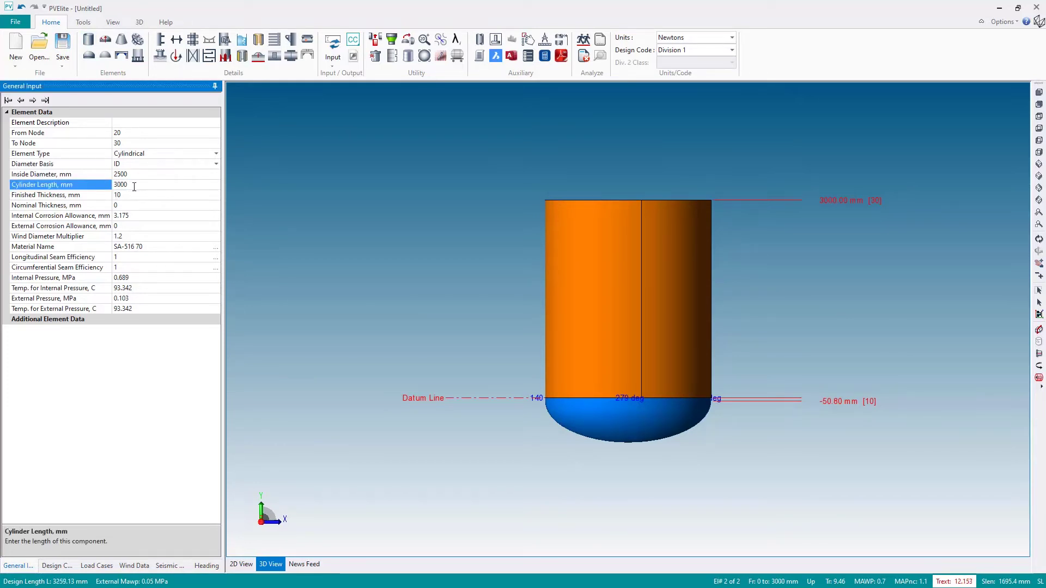
pyautogui.click(134, 195)
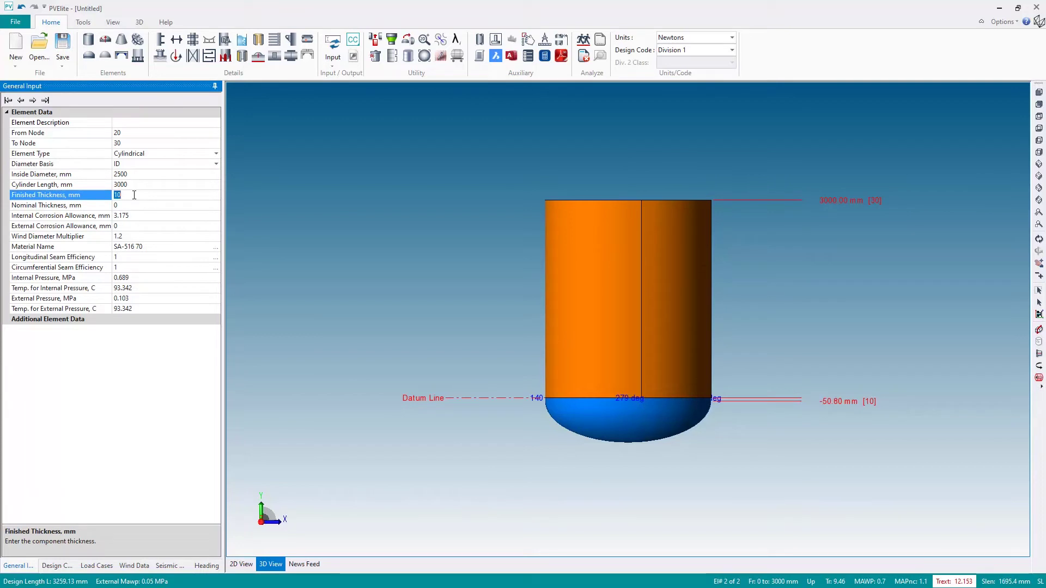
pyautogui.write('13')
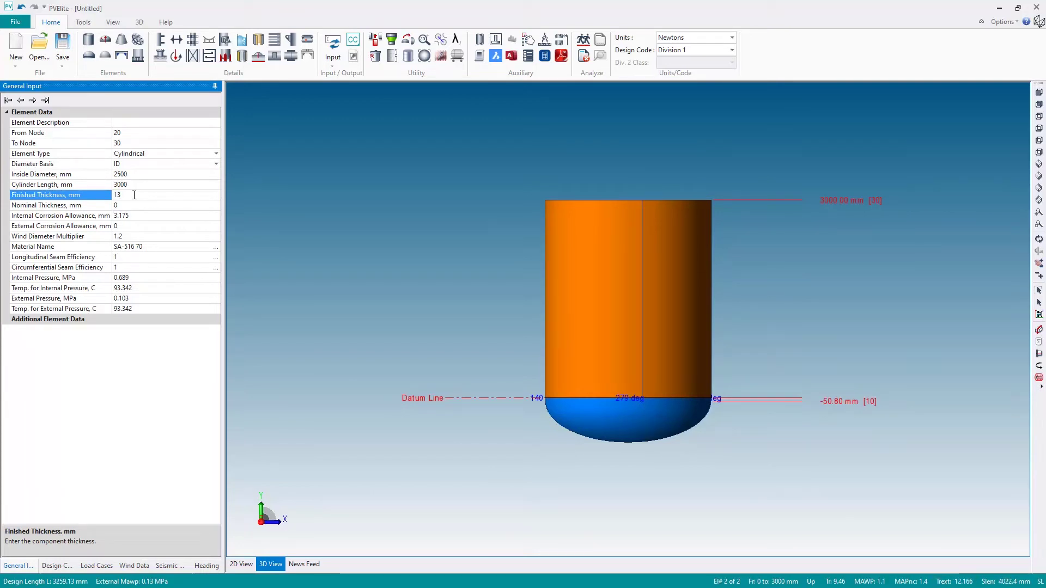
pyautogui.click(88, 58)
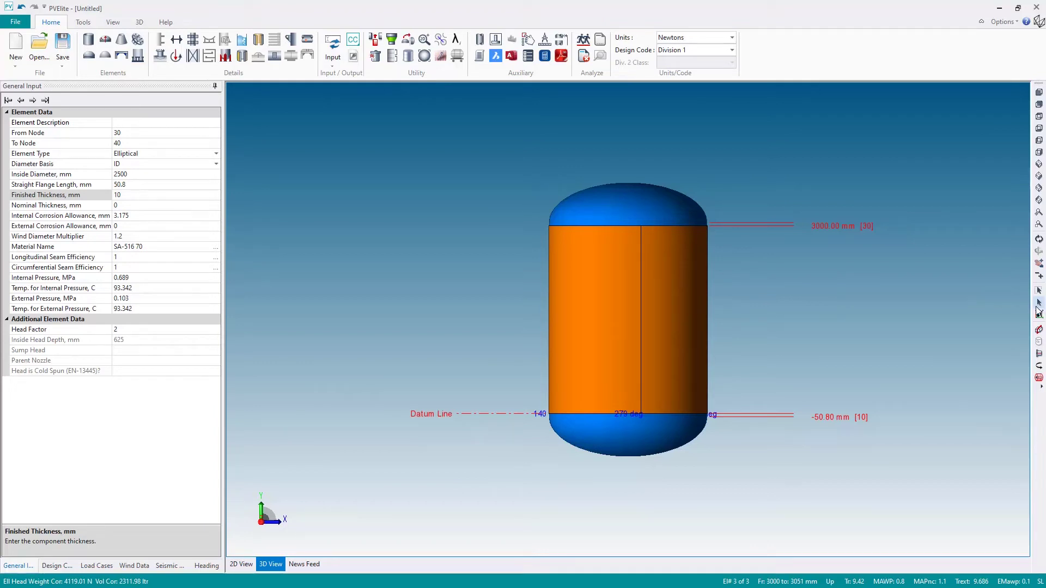
# Add an 8-inch schedule 80 nozzle with a reinforcing pad to the top head.
pyautogui.click(640, 210)
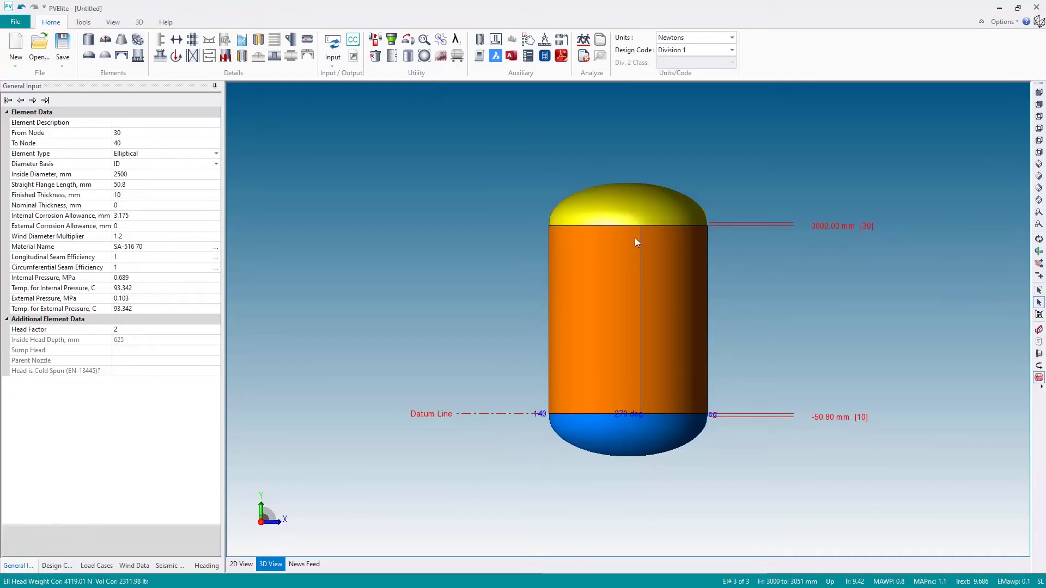
pyautogui.click(162, 62)
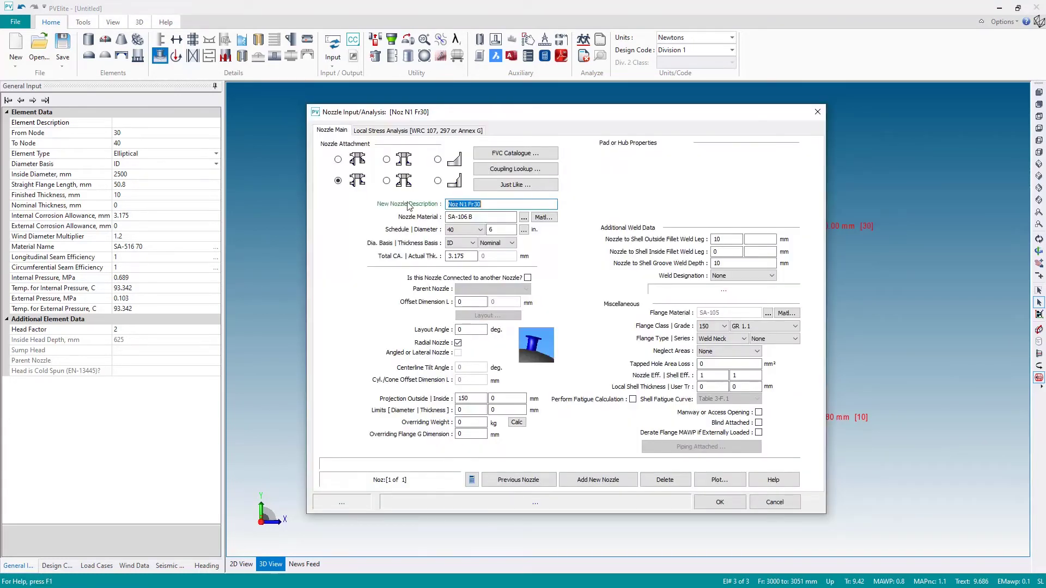
pyautogui.click(523, 229)
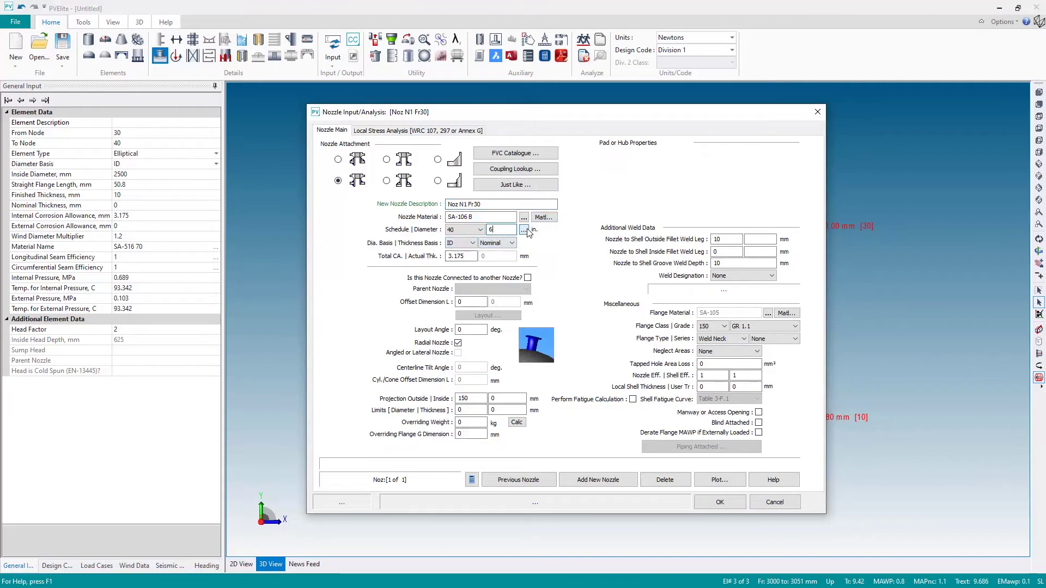
pyautogui.click(552, 417)
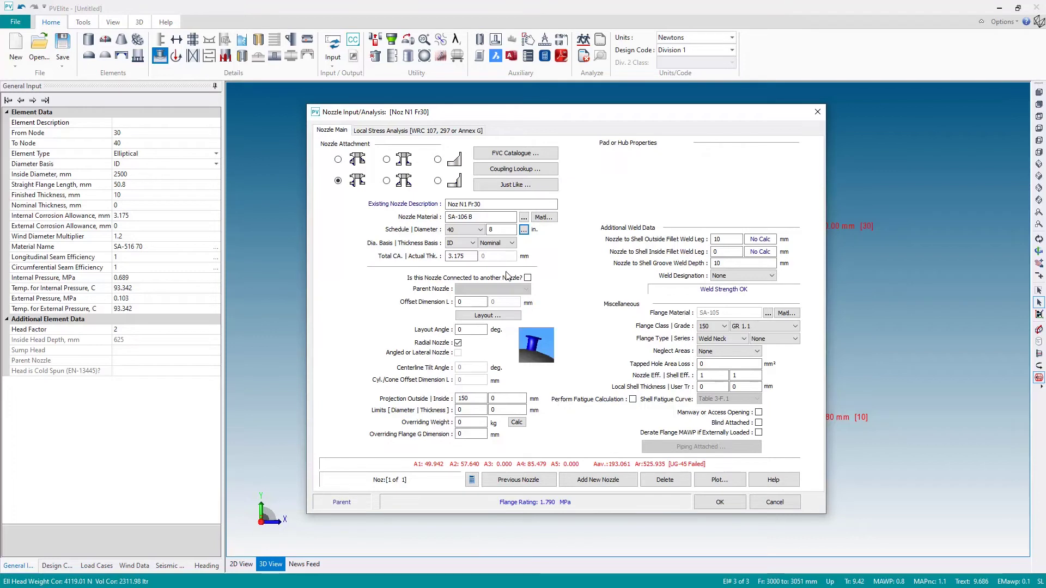
pyautogui.click(472, 234)
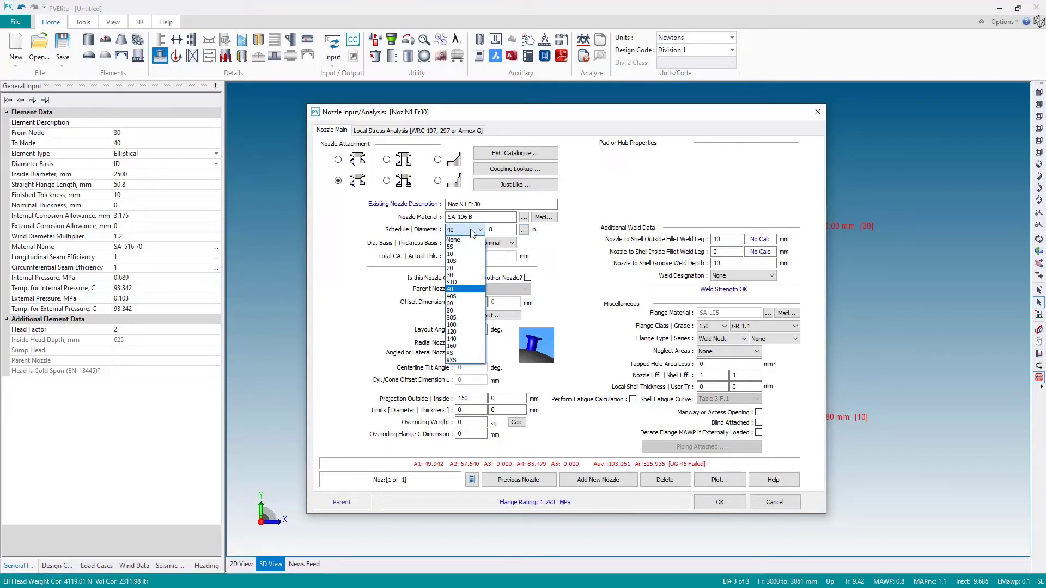
pyautogui.click(461, 311)
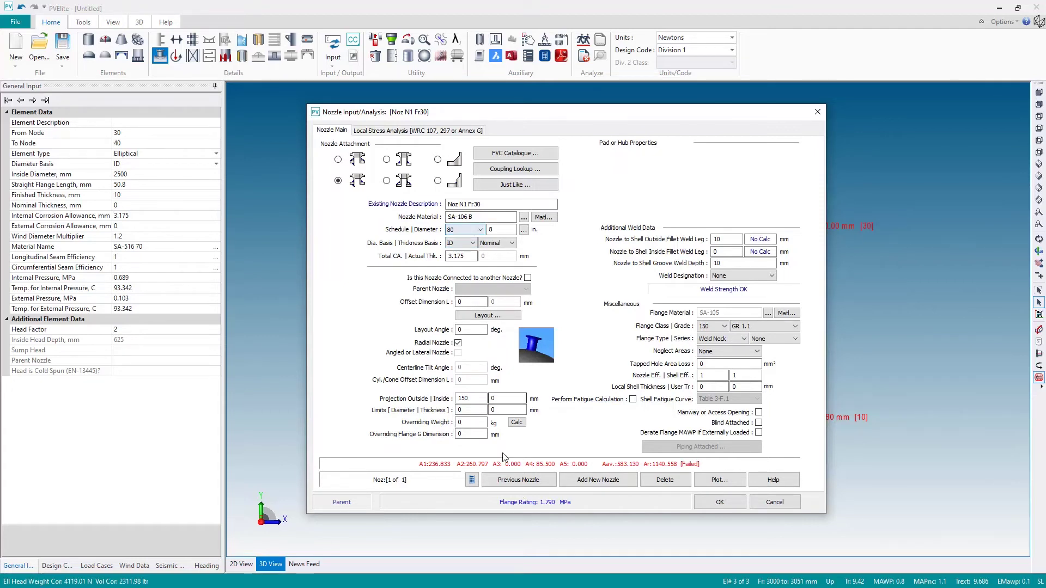
pyautogui.click(338, 160)
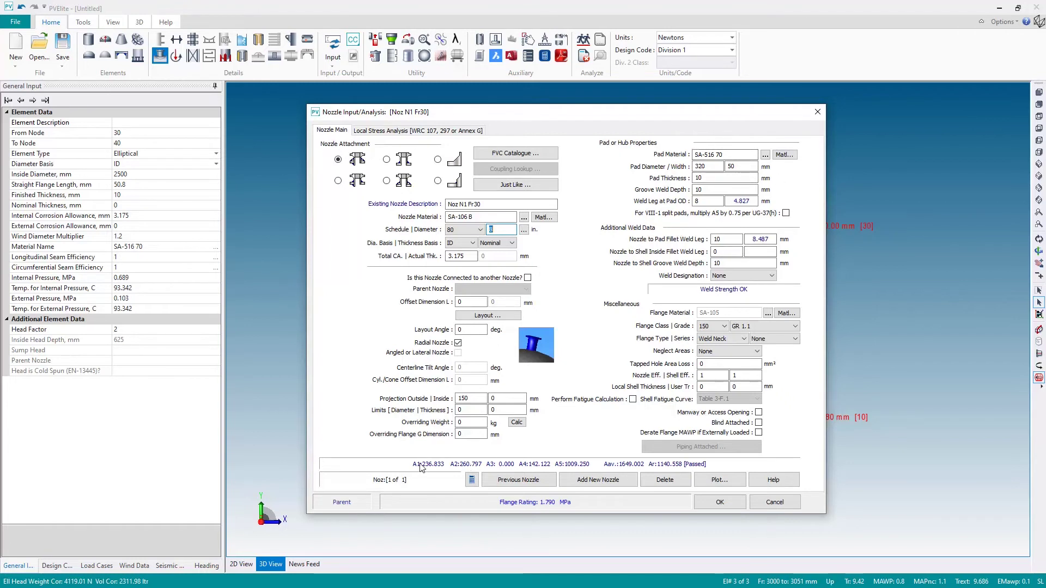
pyautogui.click(718, 502)
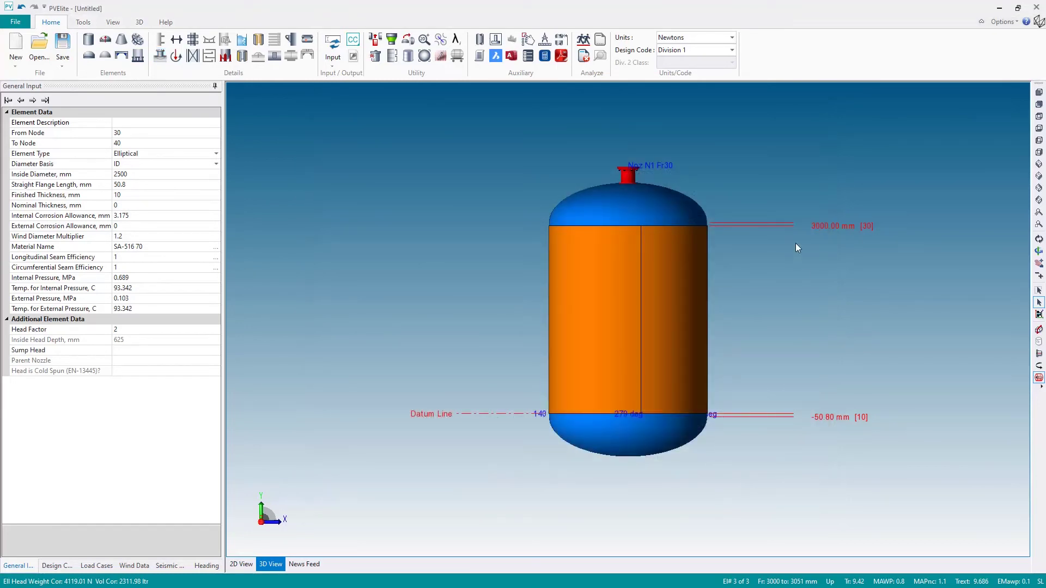
# Run the analysis, saving the model as quickstart in C:\PV Elite Evaluation.
pyautogui.click(583, 43)
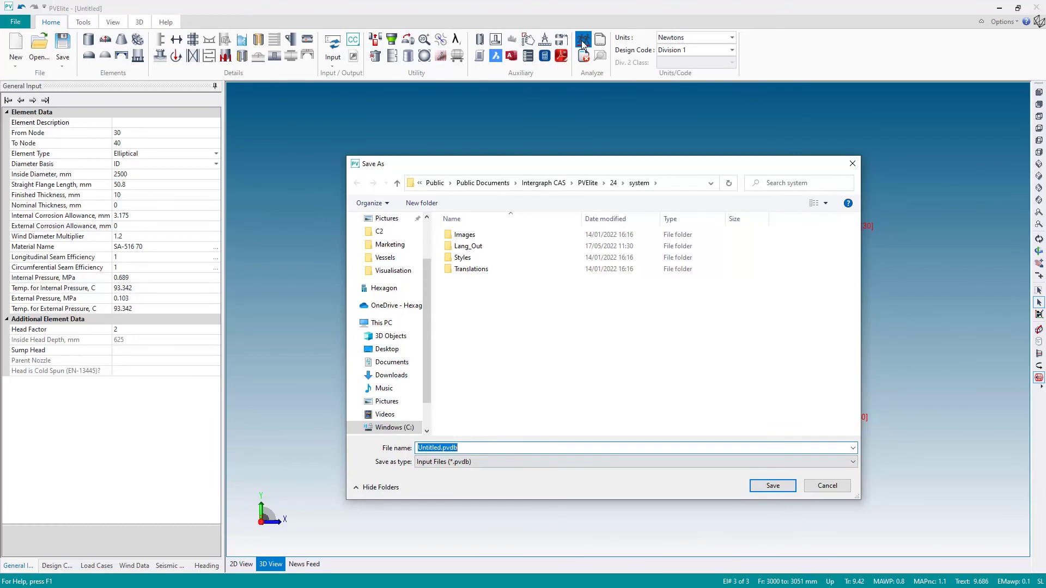
pyautogui.hotkey('alt', 'd')
pyautogui.write('C:\\PV Elite Evaluation')
pyautogui.press('Return')
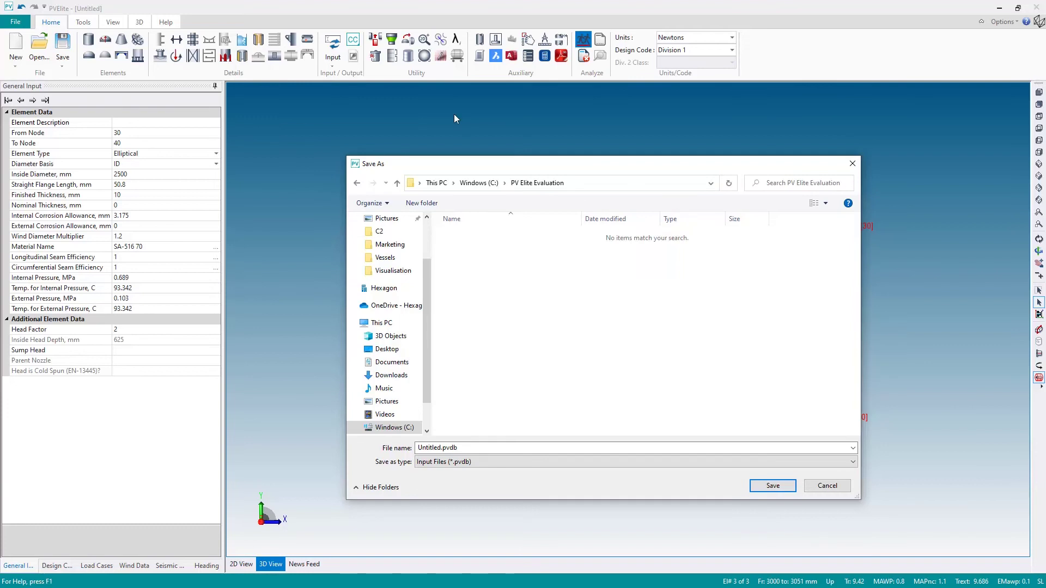
pyautogui.click(490, 448)
pyautogui.write('quickst')
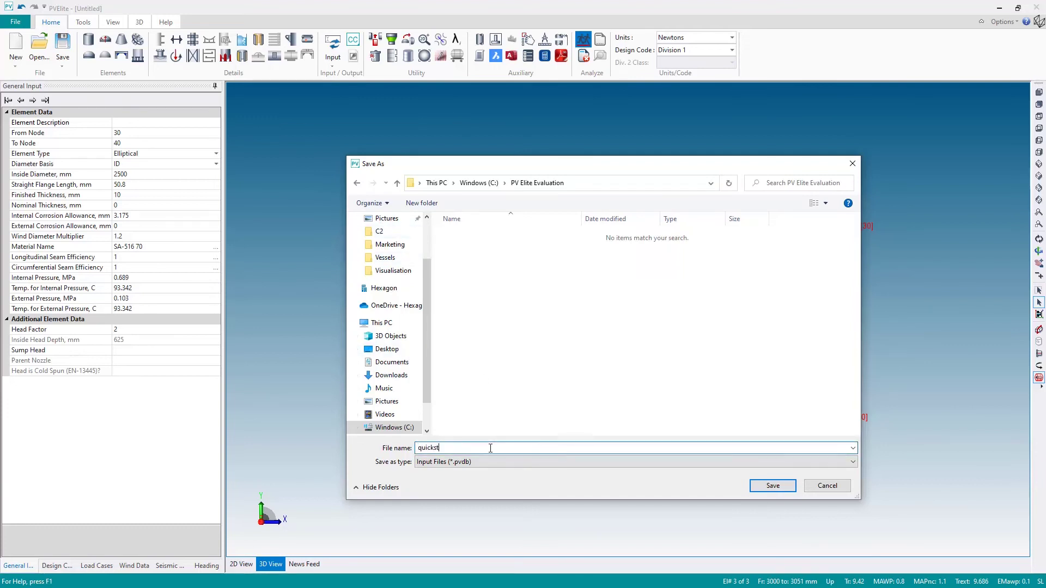
pyautogui.write('art')
pyautogui.press('Return')
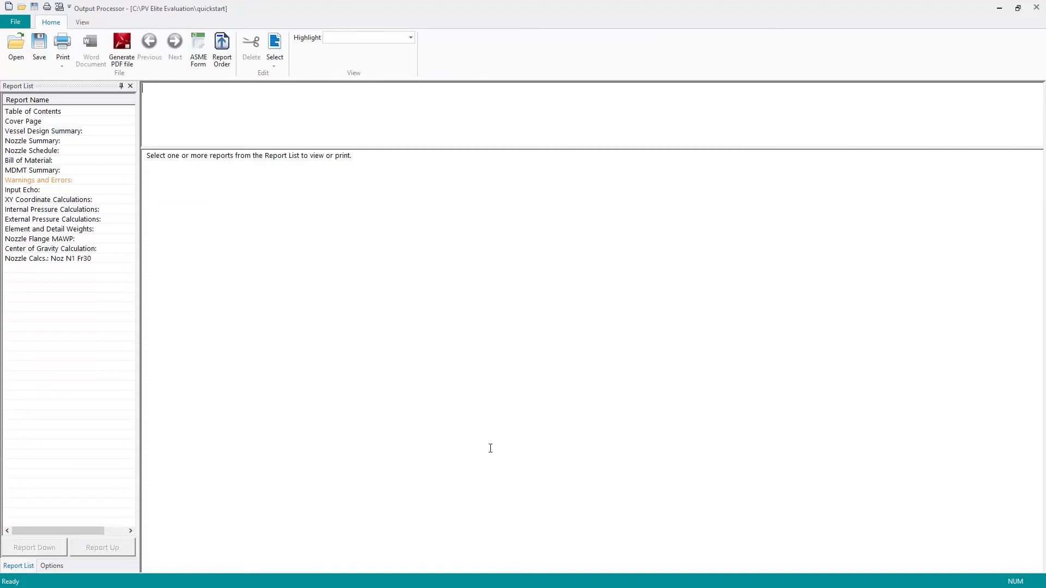
# Open the Internal Pressure Calculations report and scroll to the elliptical head results.
pyautogui.click(46, 210)
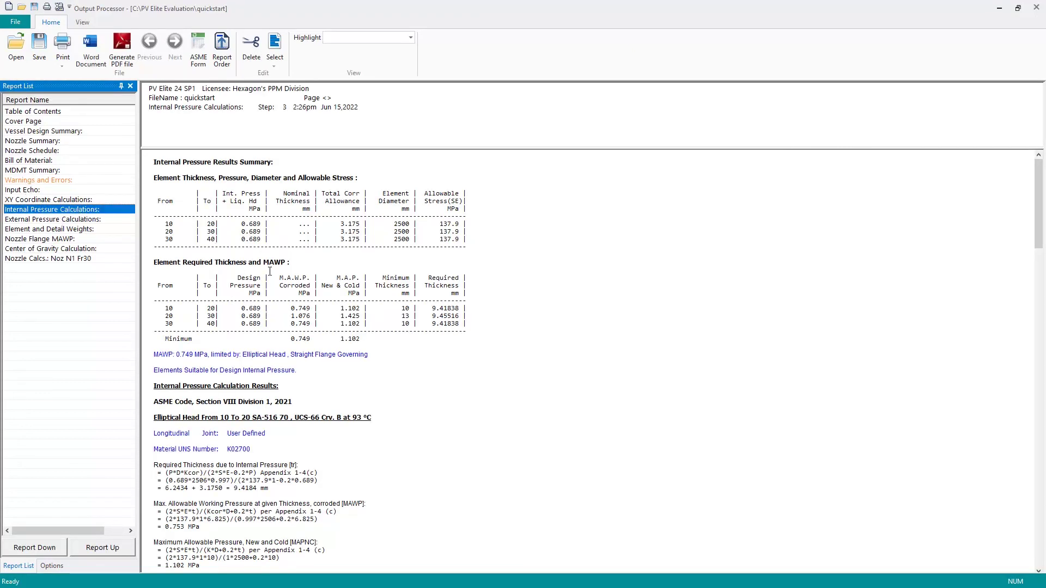
pyautogui.click(390, 384)
pyautogui.scroll(-6, 403, 349)
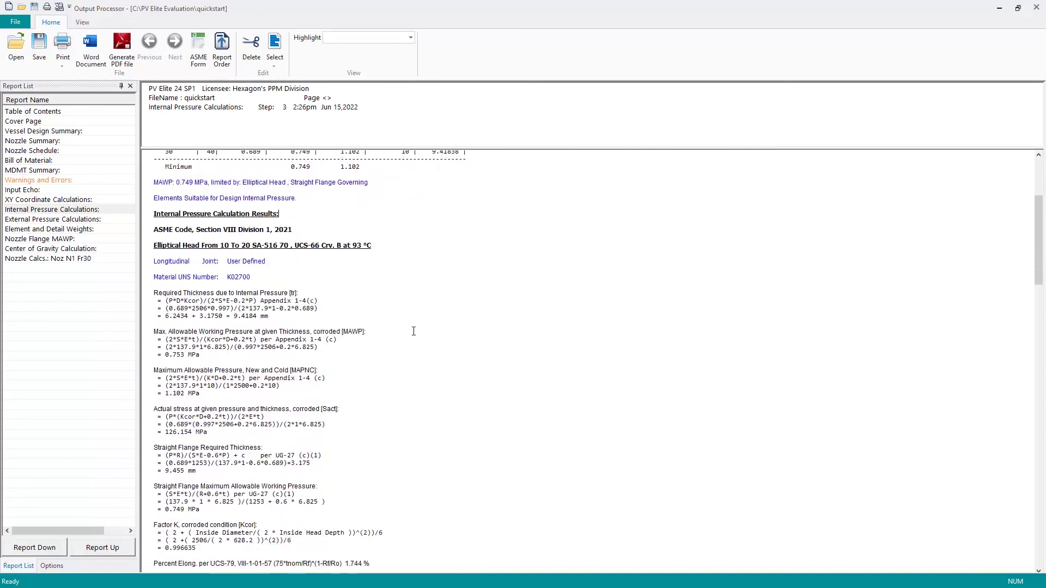
pyautogui.scroll(-1, 352, 275)
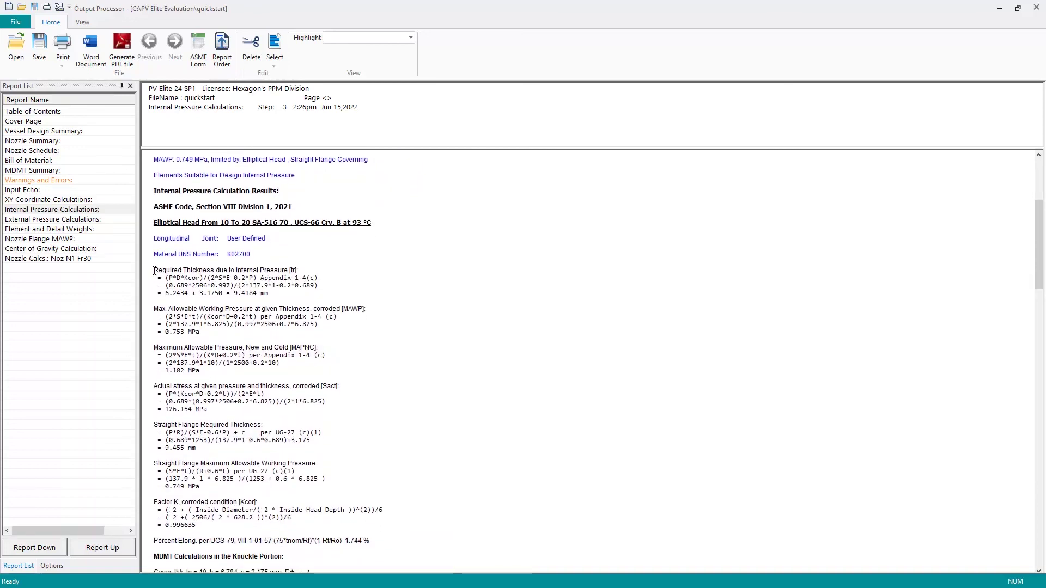
# Highlight the head's required thickness lines, ending with 6.2434 + 3.1750 = 9.4184 mm.
pyautogui.moveTo(155, 270); pyautogui.dragTo(298, 271)
pyautogui.press('Right')
pyautogui.click(165, 278)
pyautogui.hotkey('shift', 'End')
pyautogui.moveTo(163, 284); pyautogui.dragTo(320, 282)
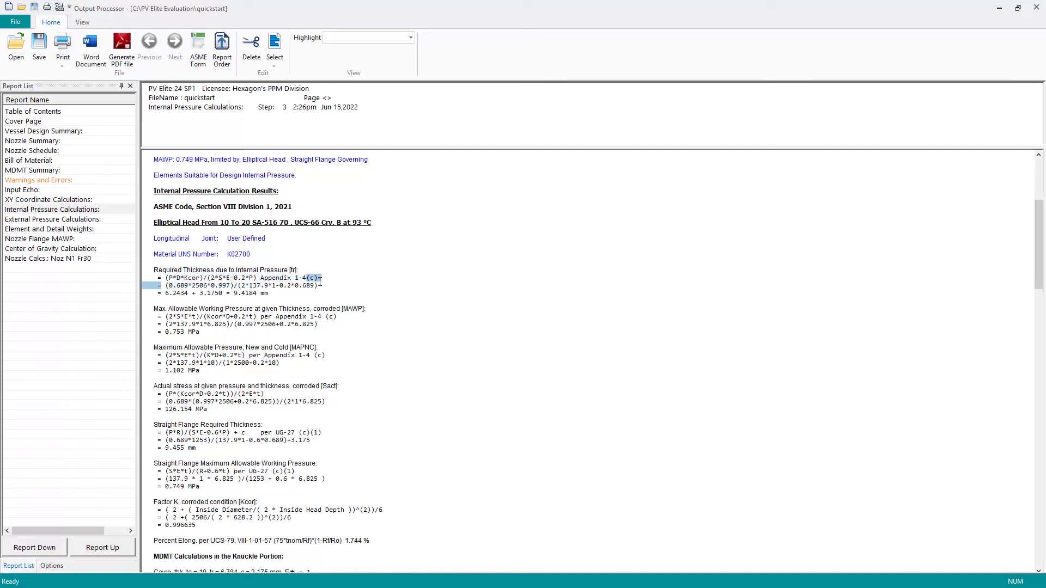
pyautogui.moveTo(164, 291); pyautogui.dragTo(272, 293)
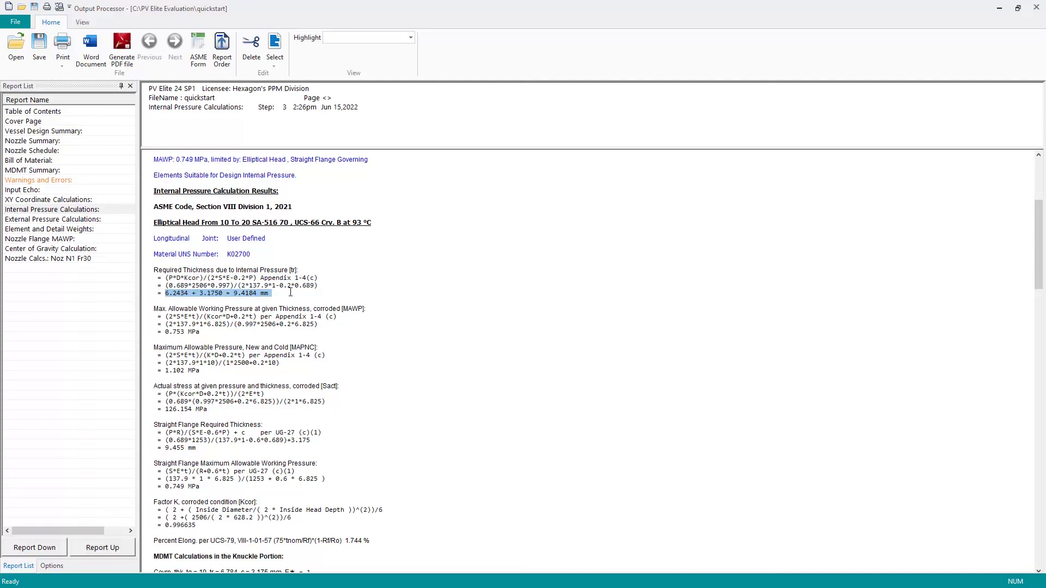